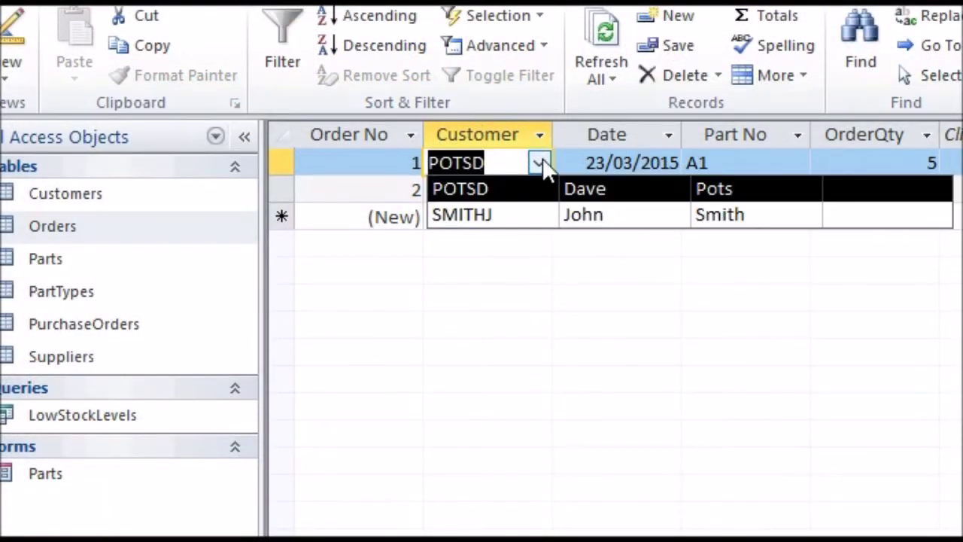
# Examine the Customer and Part No lookup lists in the Orders table and the relationship between Parts and Orders
pyautogui.click(540, 163)
pyautogui.click(752, 164)
pyautogui.click(796, 164)
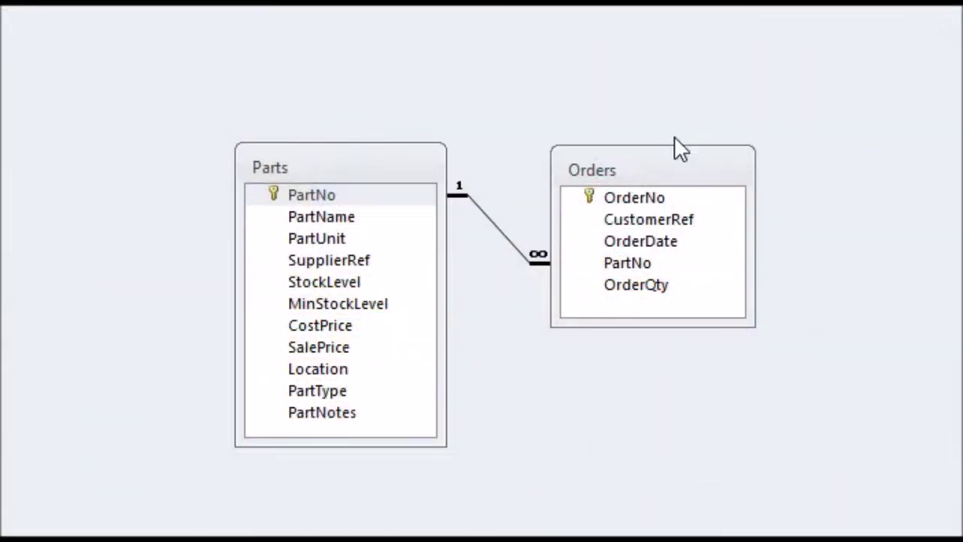
pyautogui.click(324, 347)
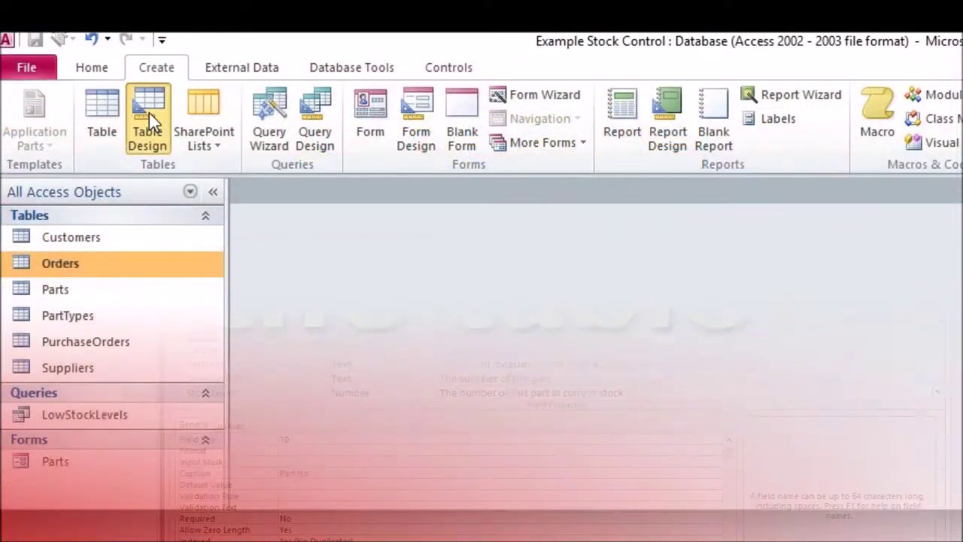
# Design a new table with an OrderItemID AutoNumber field described "Unique number for this order item" and make it the primary key
pyautogui.click(146, 129)
pyautogui.write('O')
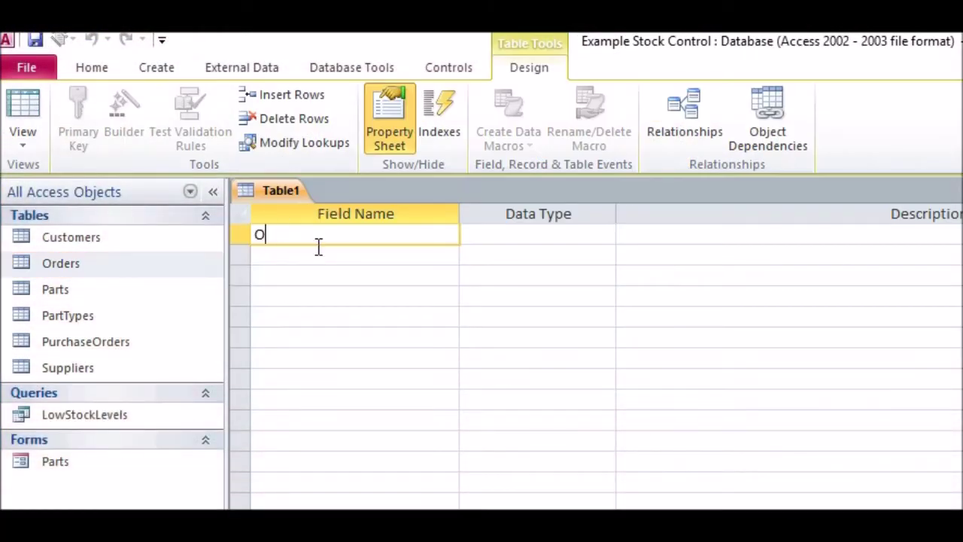
pyautogui.write('rderItemID')
pyautogui.press('Tab')
pyautogui.write('a')
pyautogui.press('Tab')
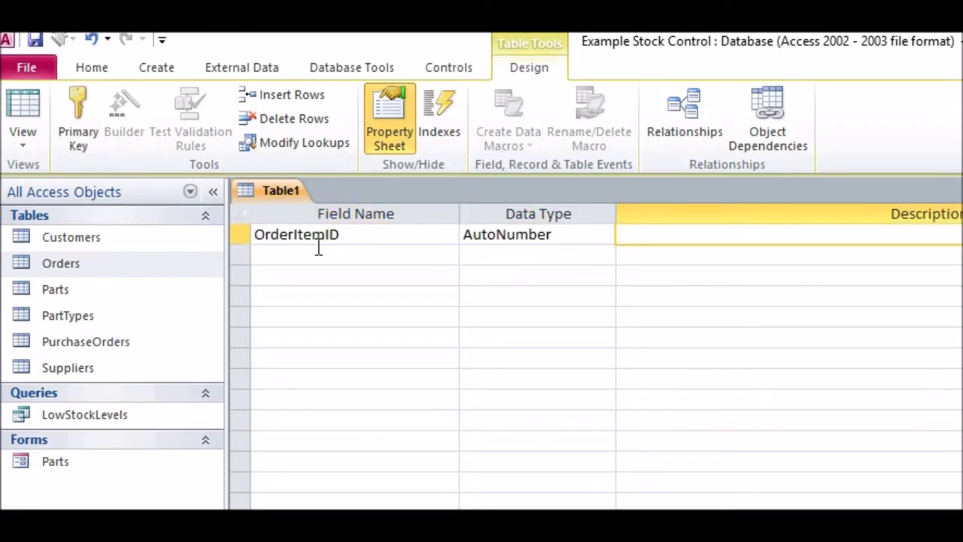
pyautogui.write('Unique number fo')
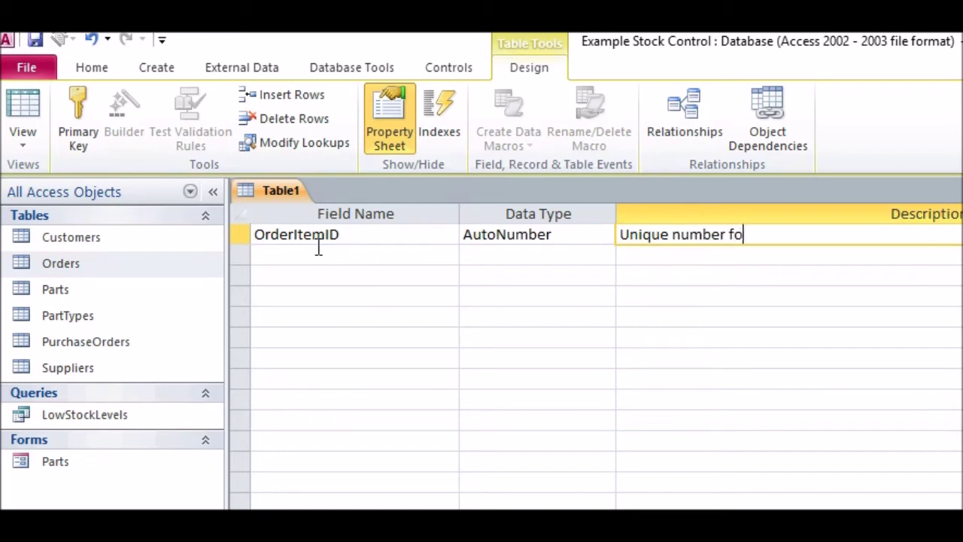
pyautogui.write('r this order item')
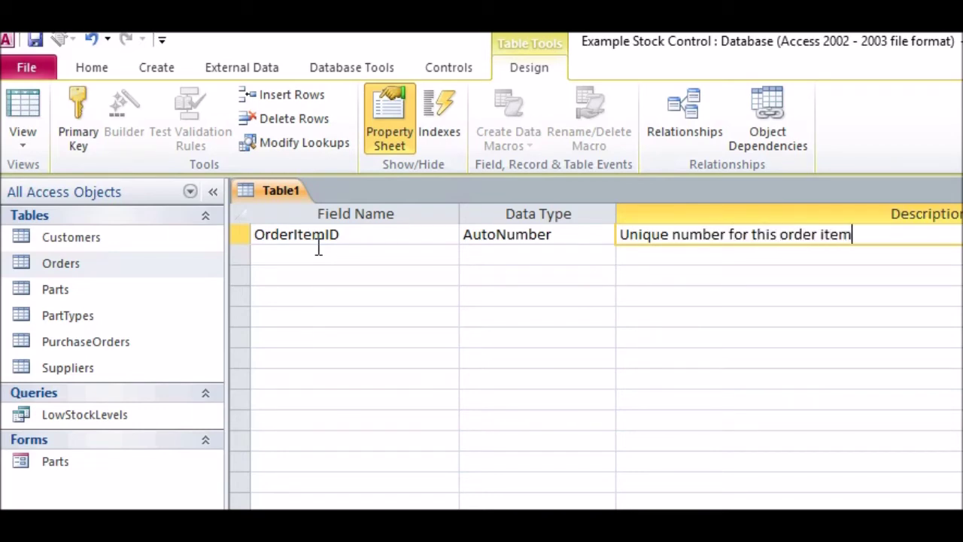
pyautogui.press('Return')
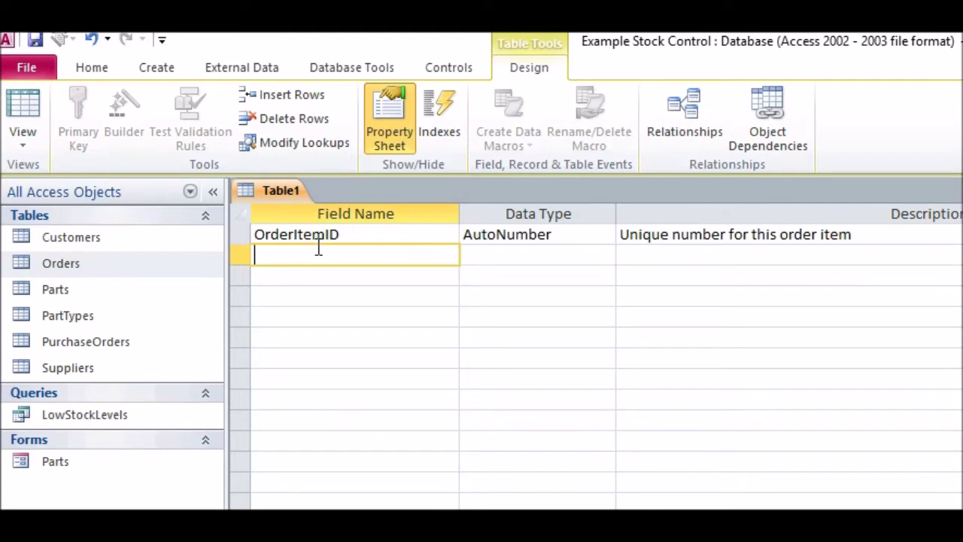
pyautogui.click(279, 237)
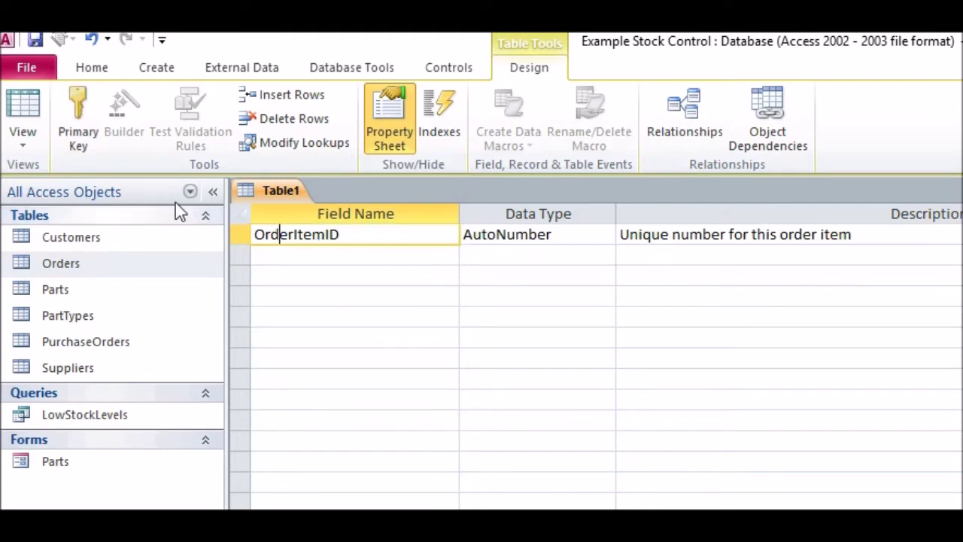
pyautogui.click(89, 129)
# Add an OrderNo field of type Number with the description "The order this item is part of"
pyautogui.click(282, 256)
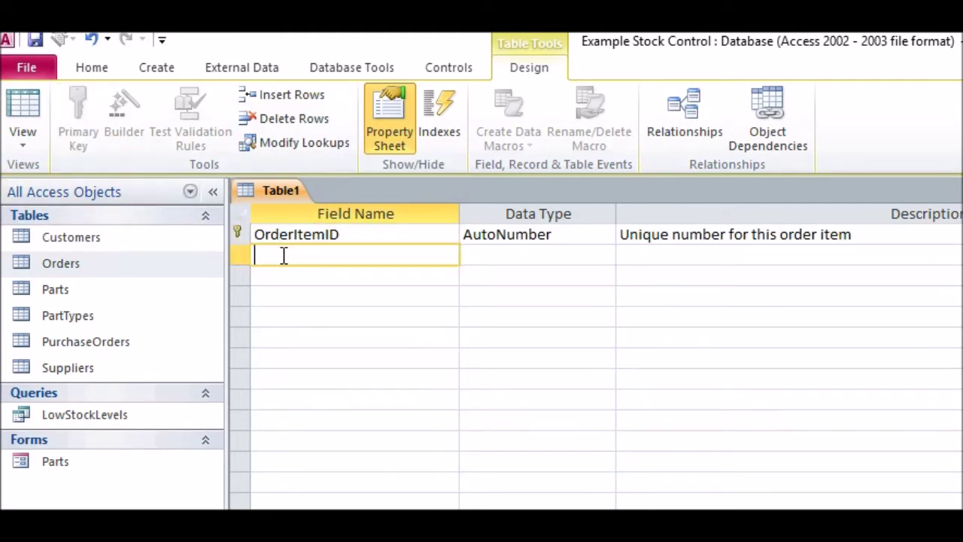
pyautogui.write('OrderNo')
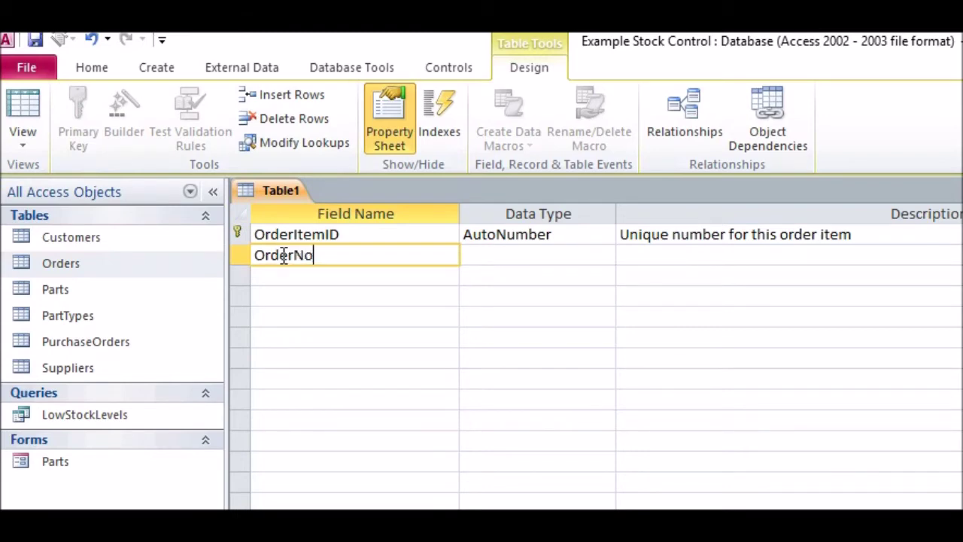
pyautogui.press('Tab')
pyautogui.write('Number')
pyautogui.press('Tab')
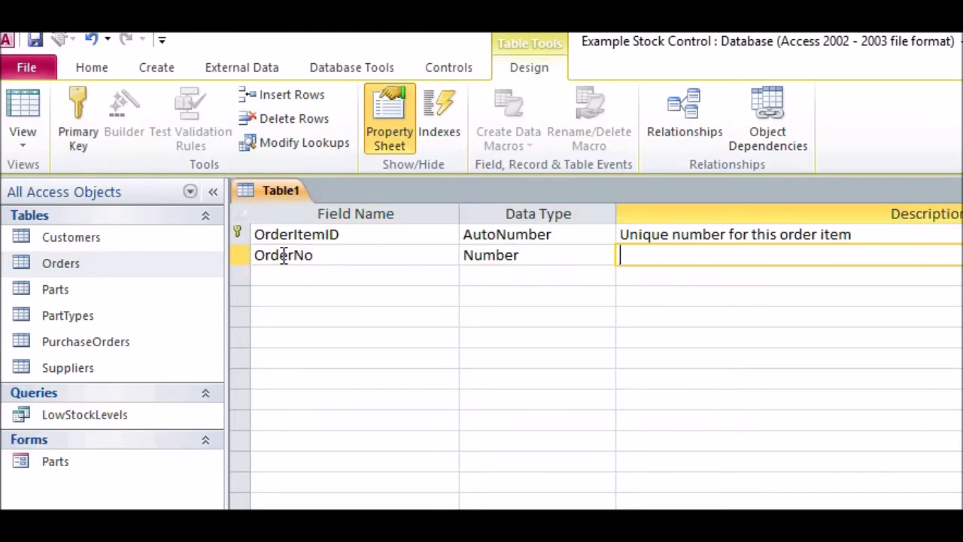
pyautogui.write('The order this ite')
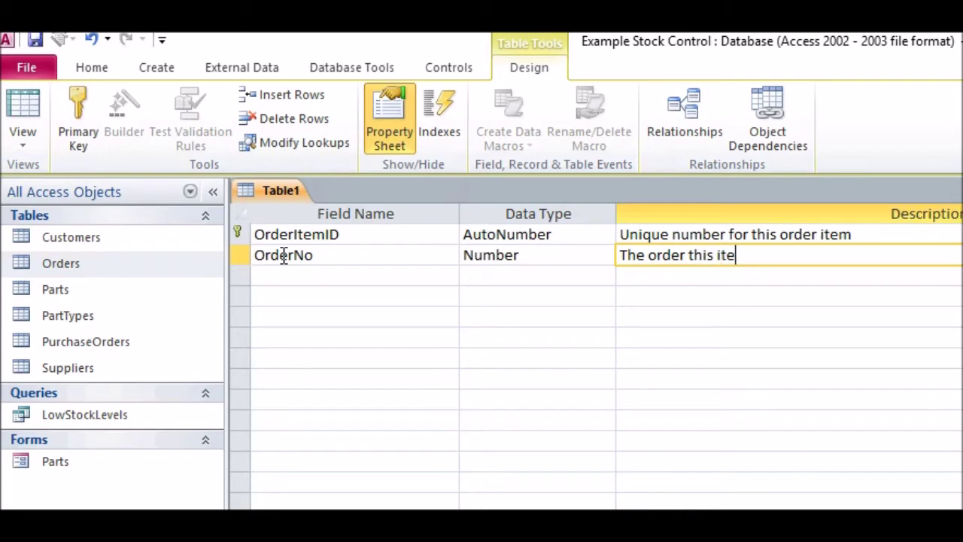
pyautogui.write('m is part of')
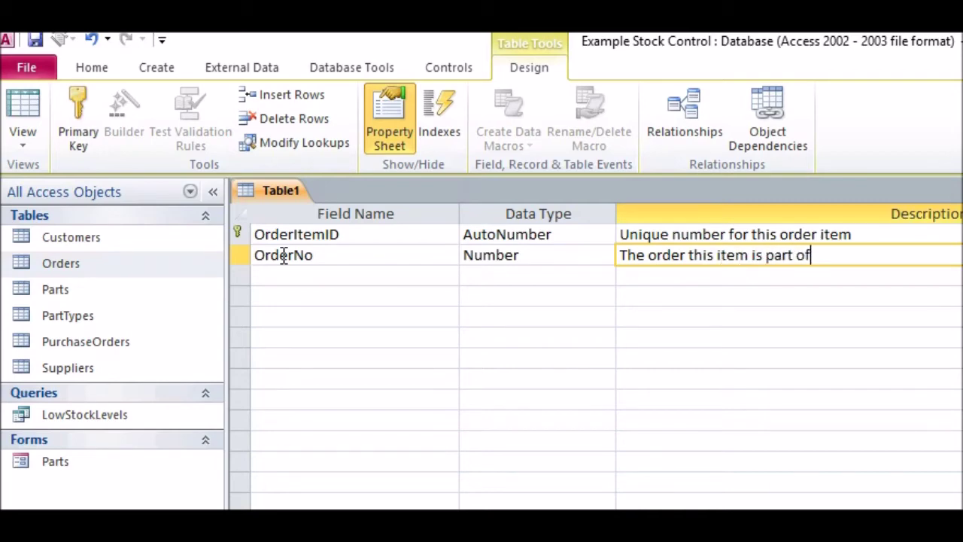
pyautogui.press('Tab')
# Add a PartNo Text field described "The part ordered" and save the table as OrderItems
pyautogui.write('Par')
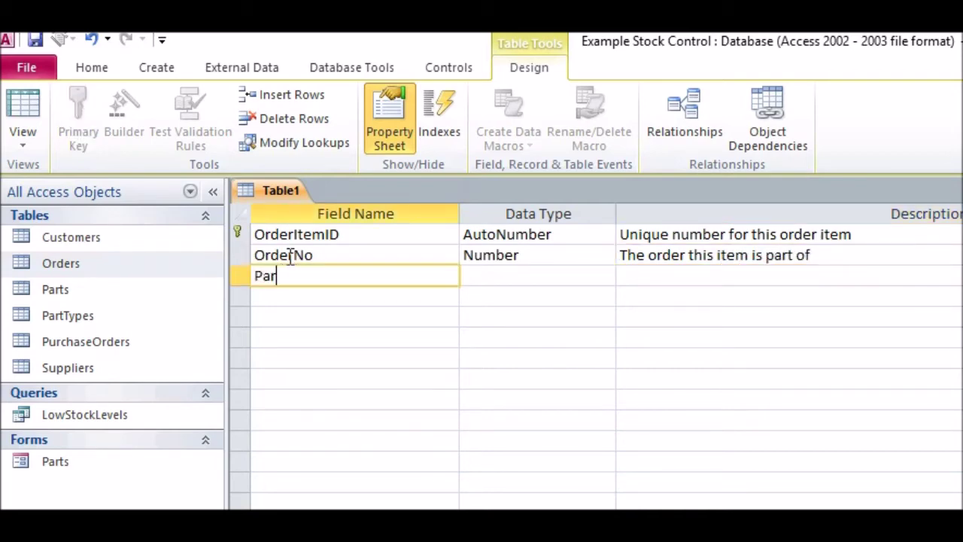
pyautogui.write('tNo')
pyautogui.press('Tab')
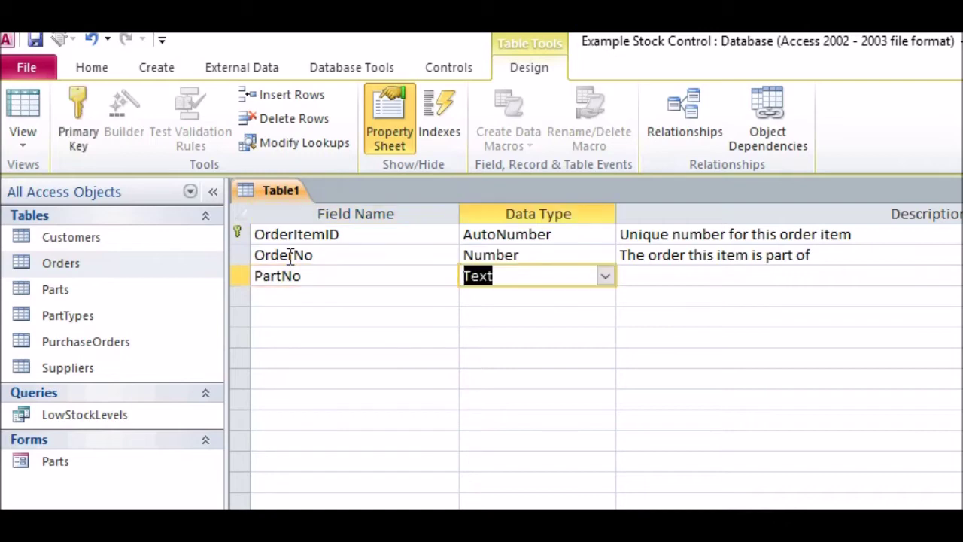
pyautogui.press('Tab')
pyautogui.write('The pa')
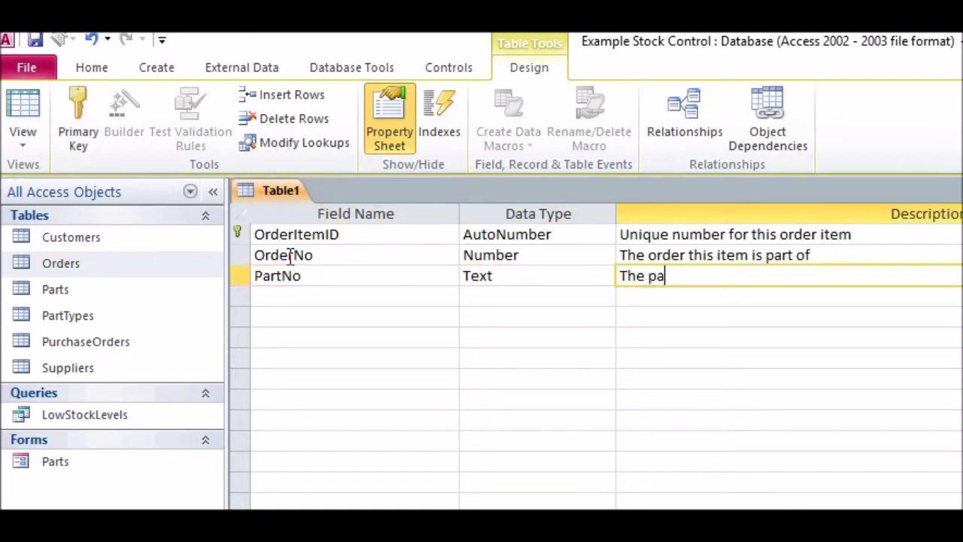
pyautogui.write('rt ordered')
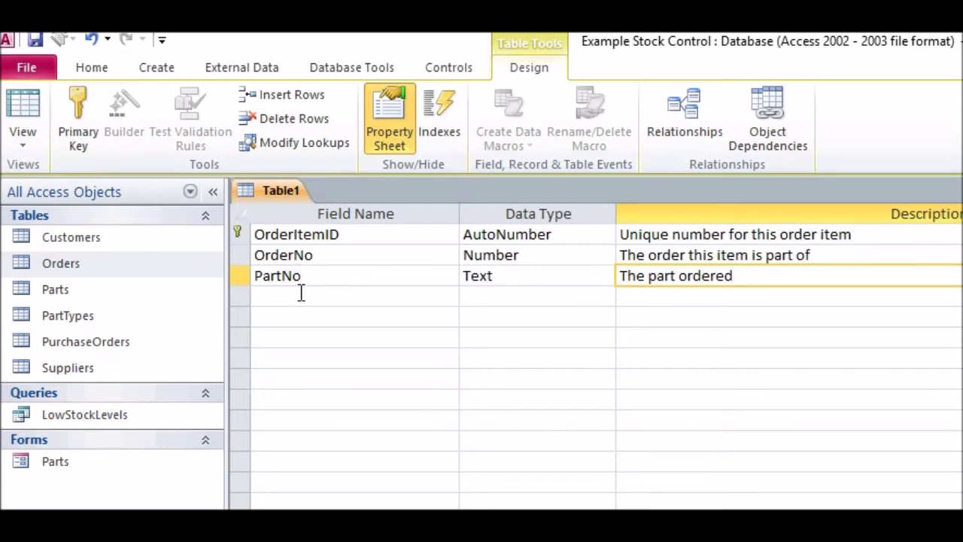
pyautogui.click(35, 39)
pyautogui.write('OrderIte')
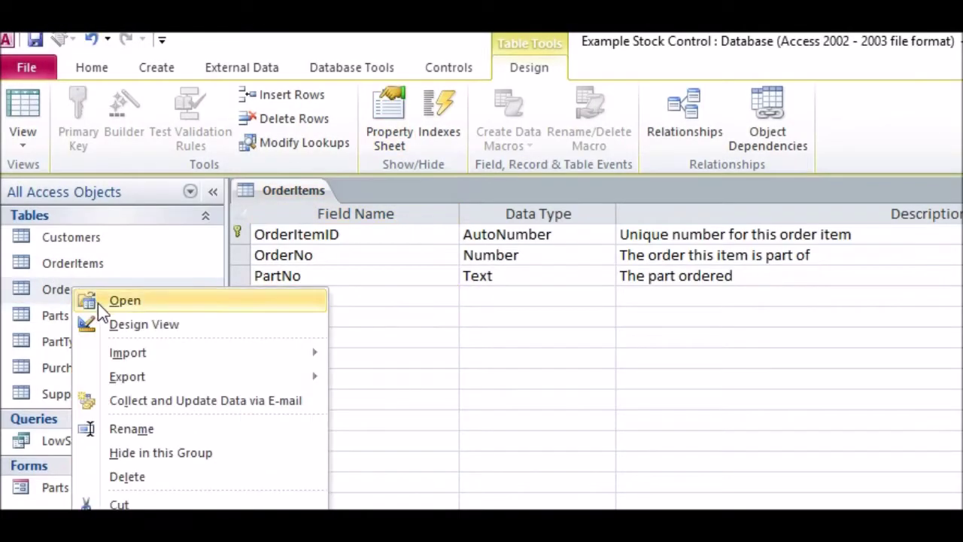
# Open the Orders table's design and cut its OrderQty field, confirming the permanent deletion
pyautogui.click(130, 322)
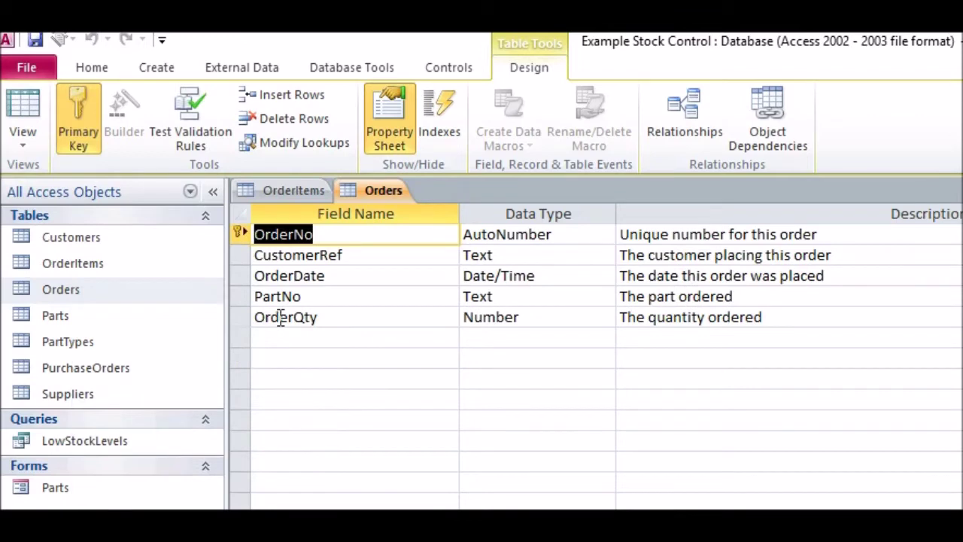
pyautogui.click(241, 315)
pyautogui.rightClick(240, 314)
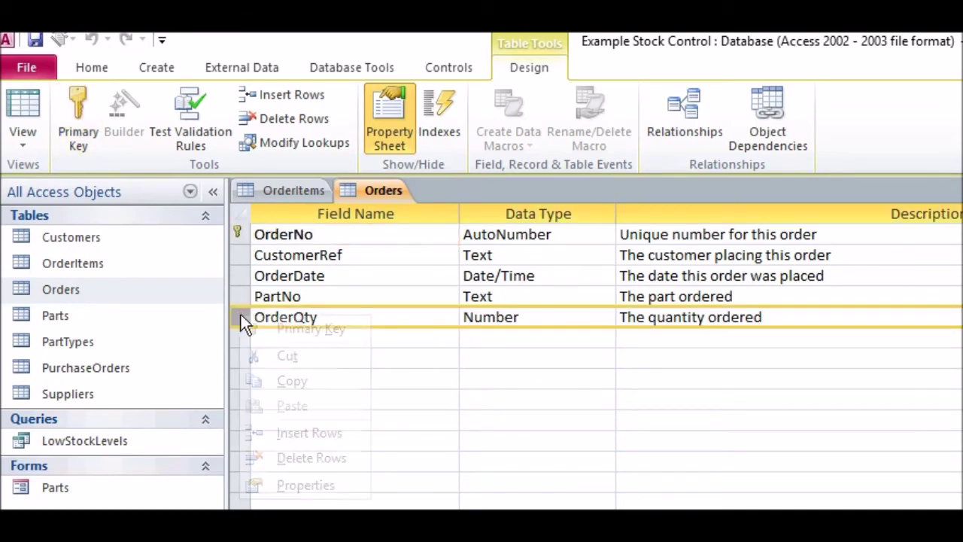
pyautogui.click(280, 357)
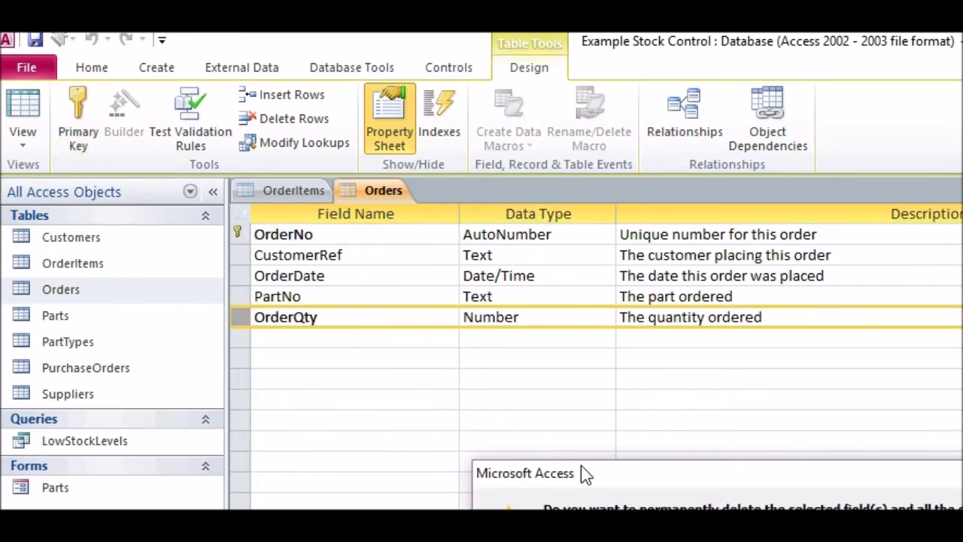
pyautogui.moveTo(580, 473); pyautogui.dragTo(374, 322)
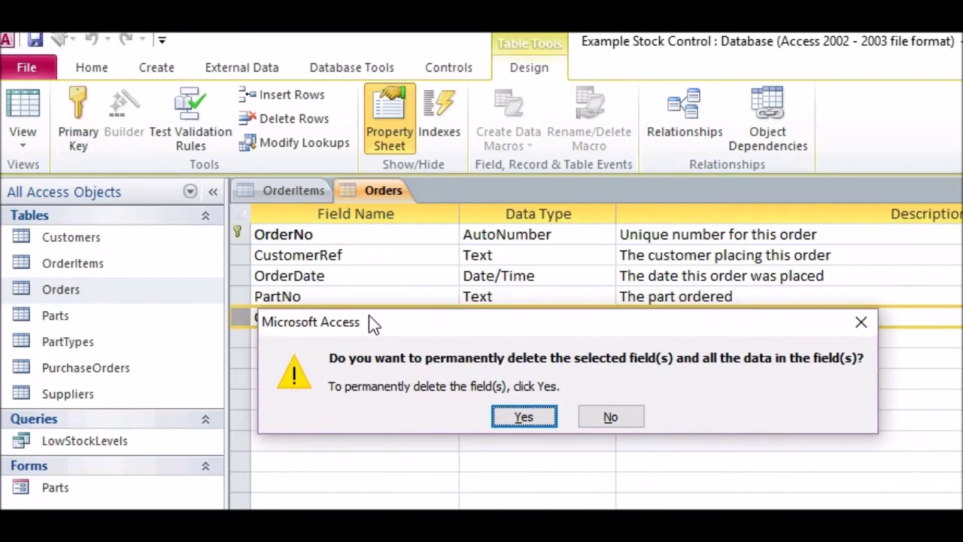
pyautogui.click(525, 419)
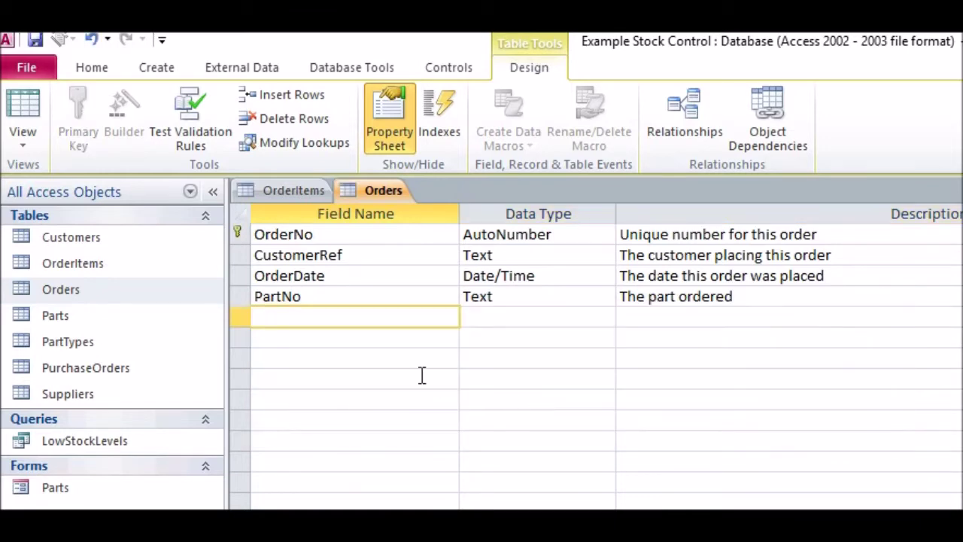
# Paste the OrderQty field into the empty row below PartNo in the OrderItems table design
pyautogui.click(299, 192)
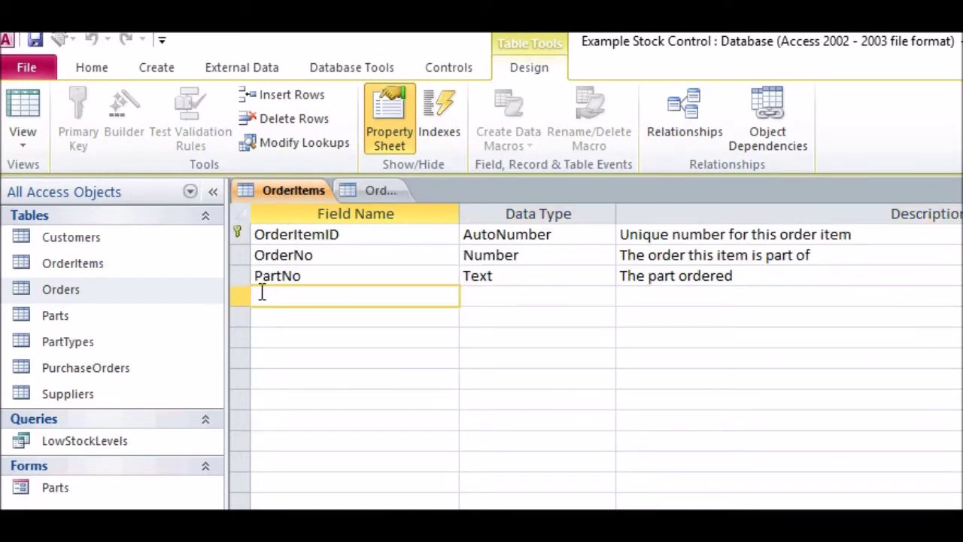
pyautogui.click(241, 299)
pyautogui.rightClick(241, 299)
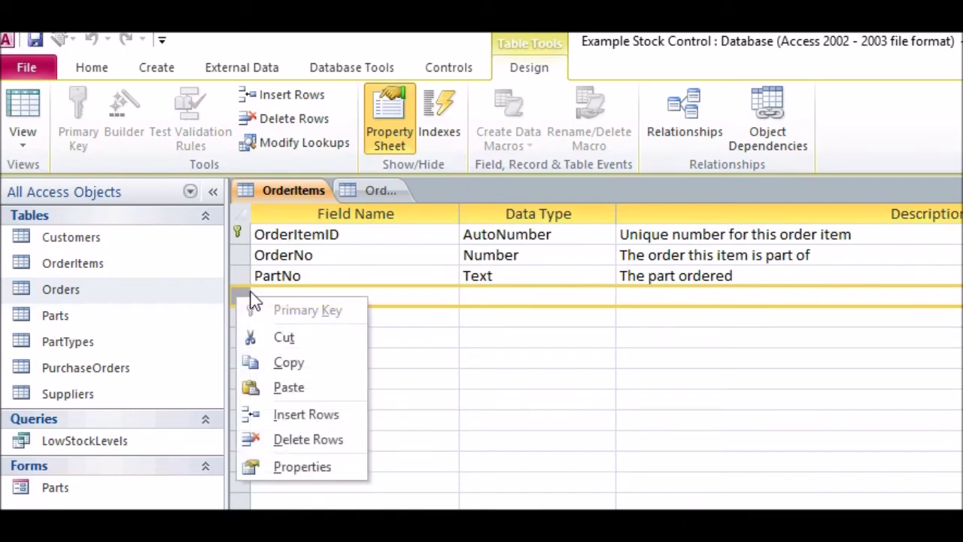
pyautogui.click(303, 387)
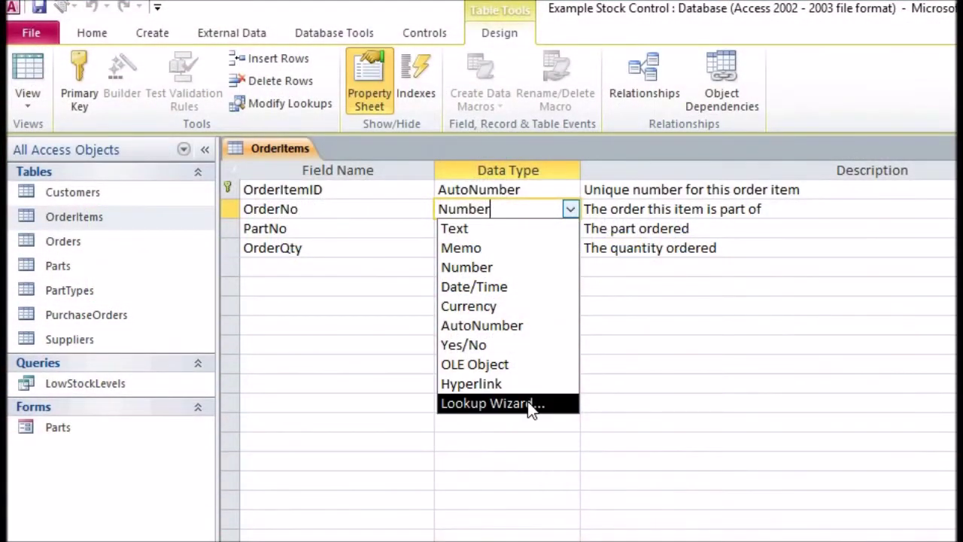
# Start the Lookup Wizard for the OrderNo field, taking its values from the existing Orders table
pyautogui.click(530, 404)
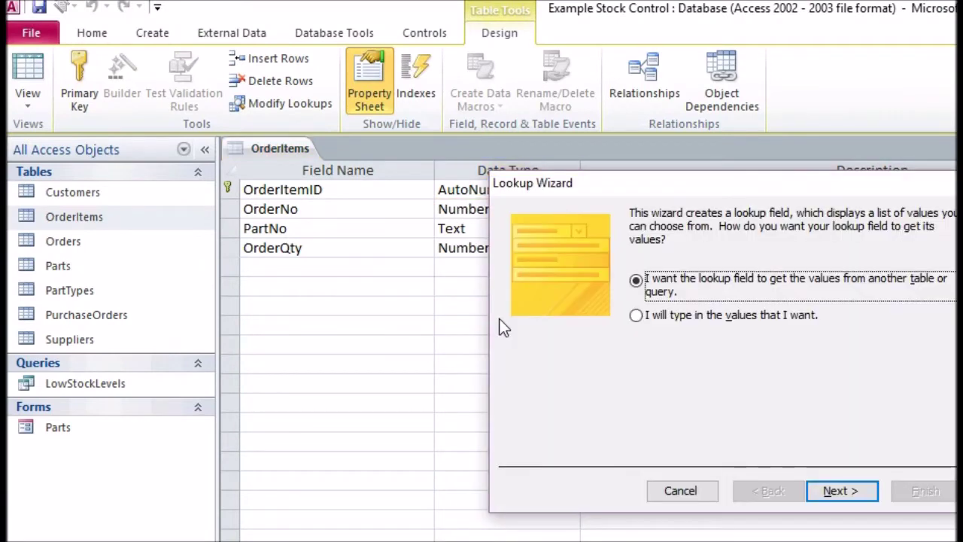
pyautogui.moveTo(672, 183); pyautogui.dragTo(497, 173)
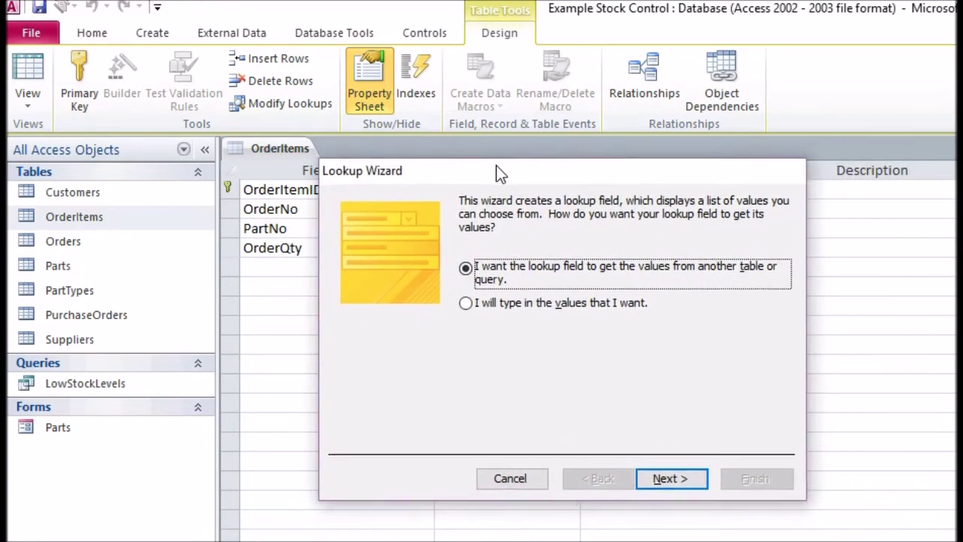
pyautogui.click(673, 481)
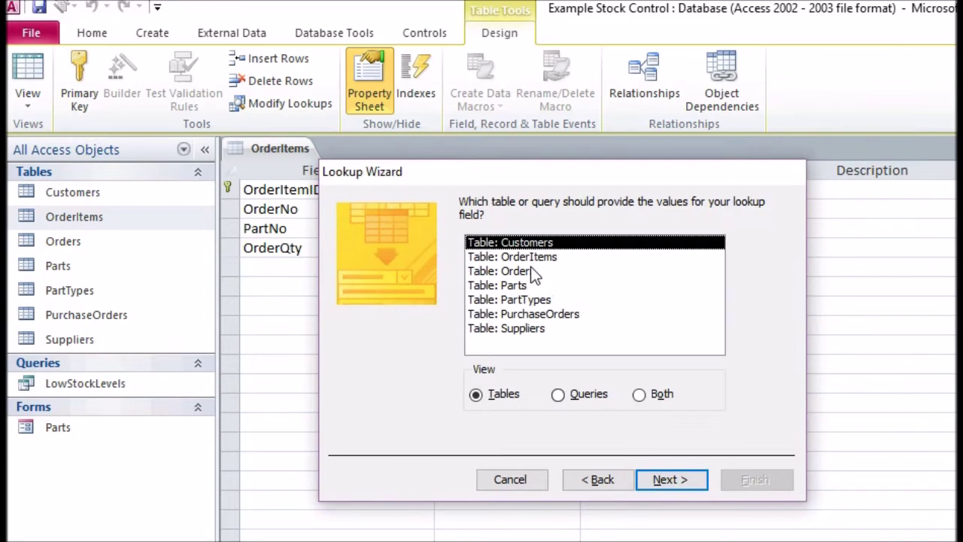
pyautogui.click(530, 269)
pyautogui.click(652, 472)
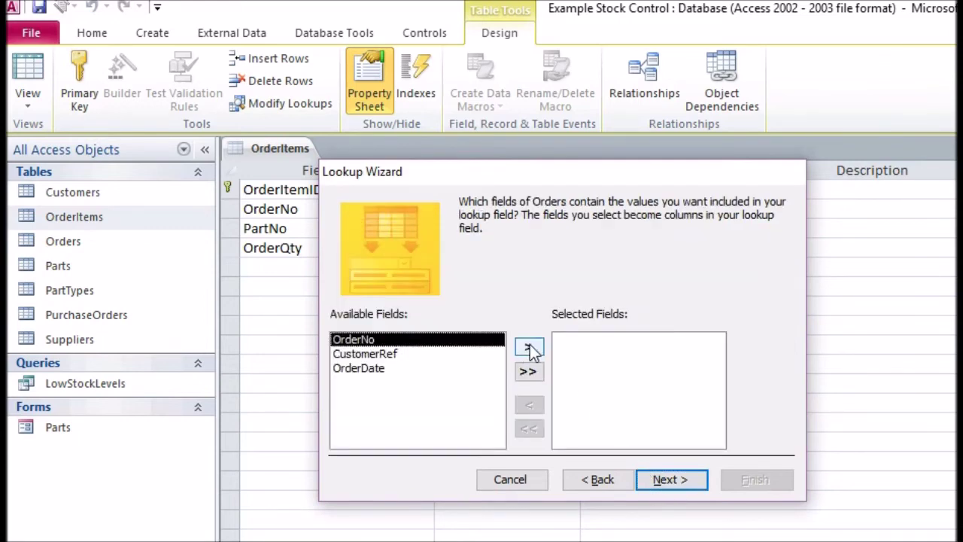
# Include the OrderNo, CustomerRef and OrderDate fields as columns of the lookup
pyautogui.click(529, 348)
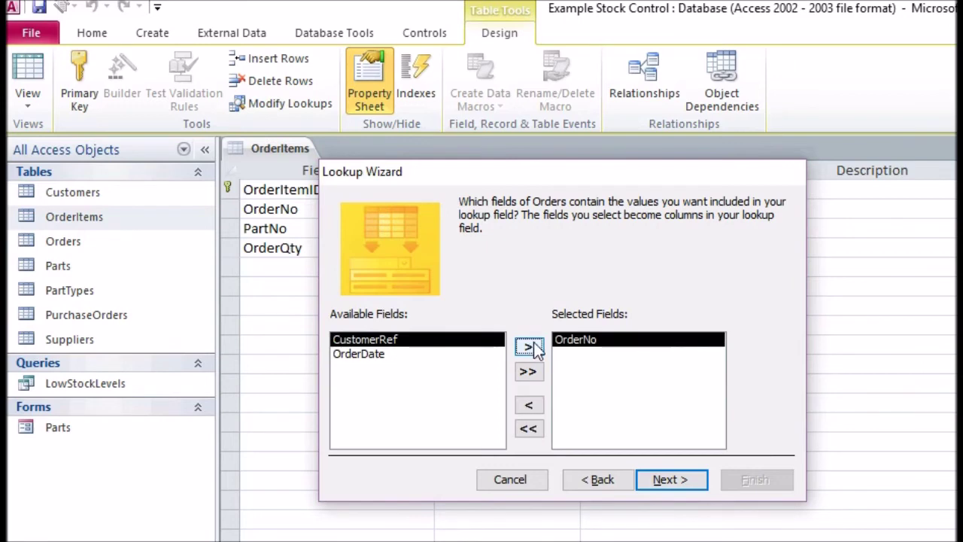
pyautogui.click(529, 347)
pyautogui.click(529, 348)
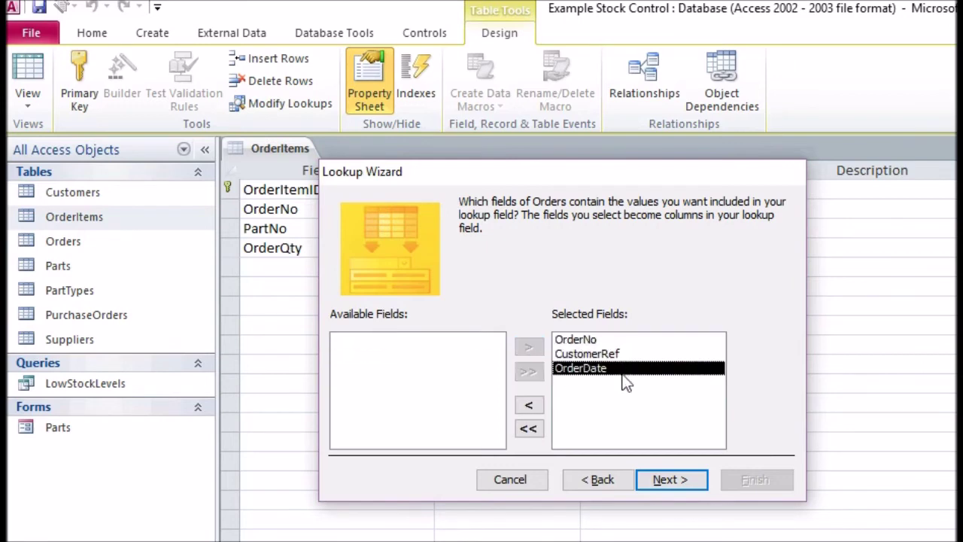
pyautogui.click(672, 479)
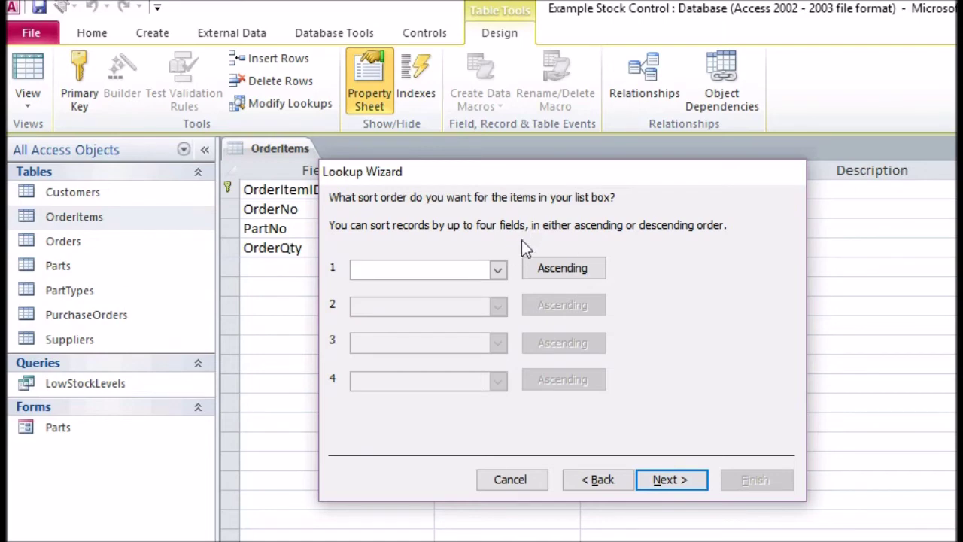
# Sort the lookup list in ascending order by CustomerRef first and OrderDate second
pyautogui.click(497, 269)
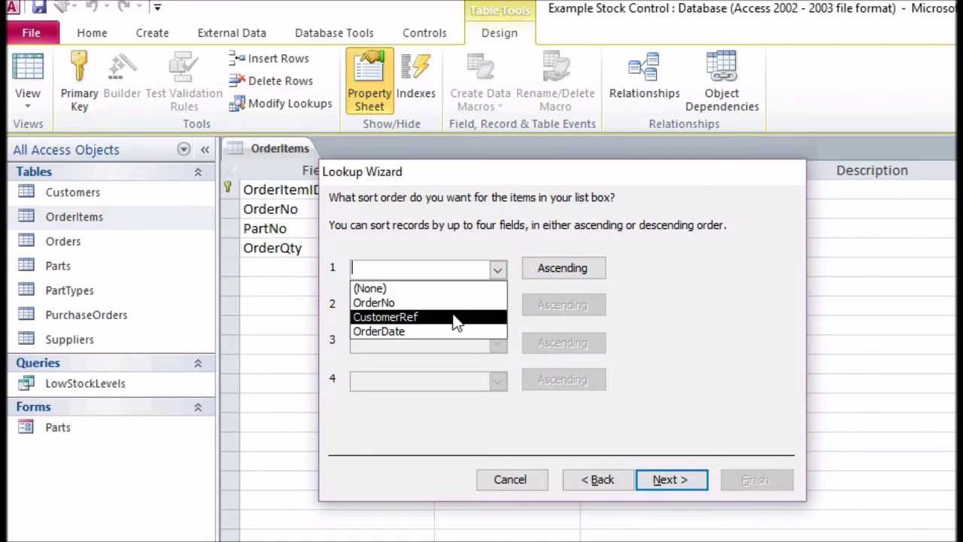
pyautogui.click(455, 319)
pyautogui.click(497, 306)
pyautogui.click(432, 370)
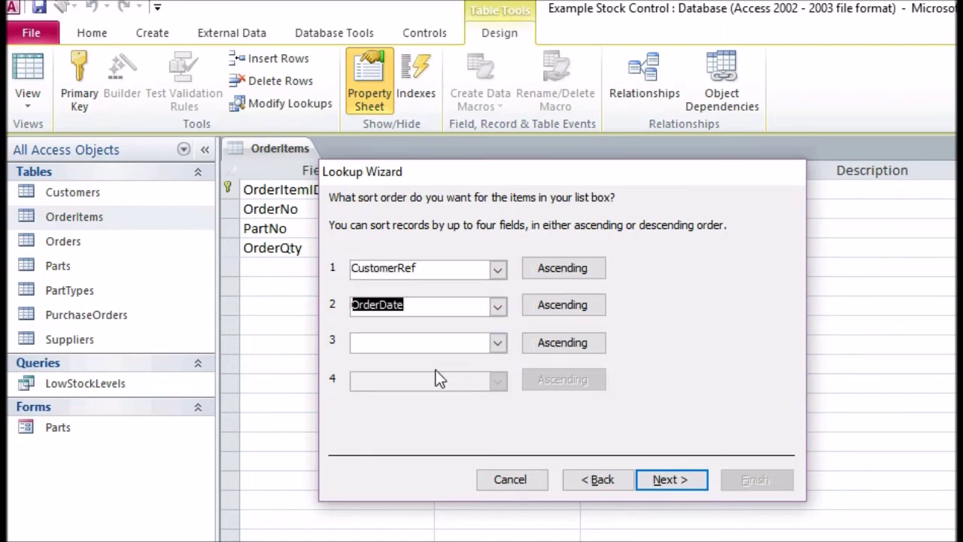
# Keep the key column hidden in the OrderNo lookup and fit the Customer column's width to its contents
pyautogui.click(677, 479)
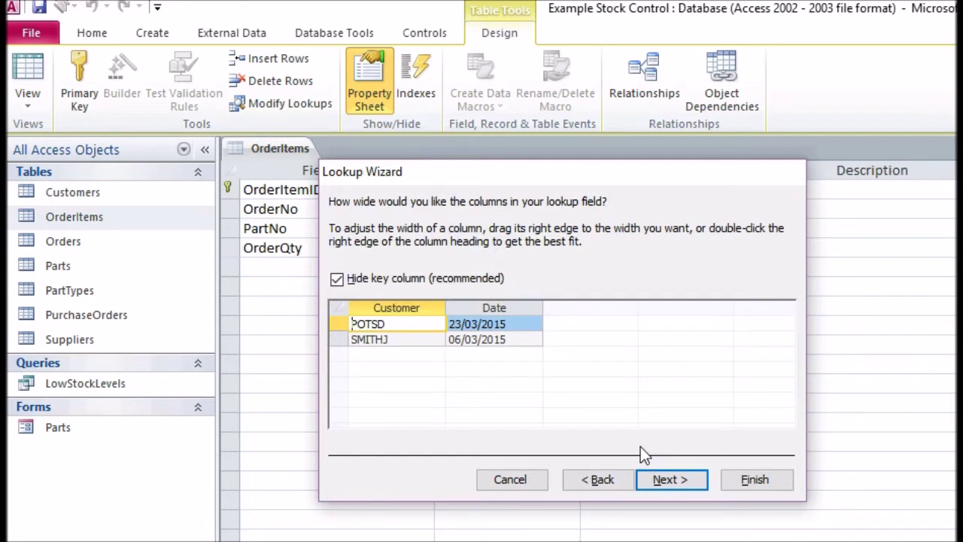
pyautogui.doubleClick(446, 304)
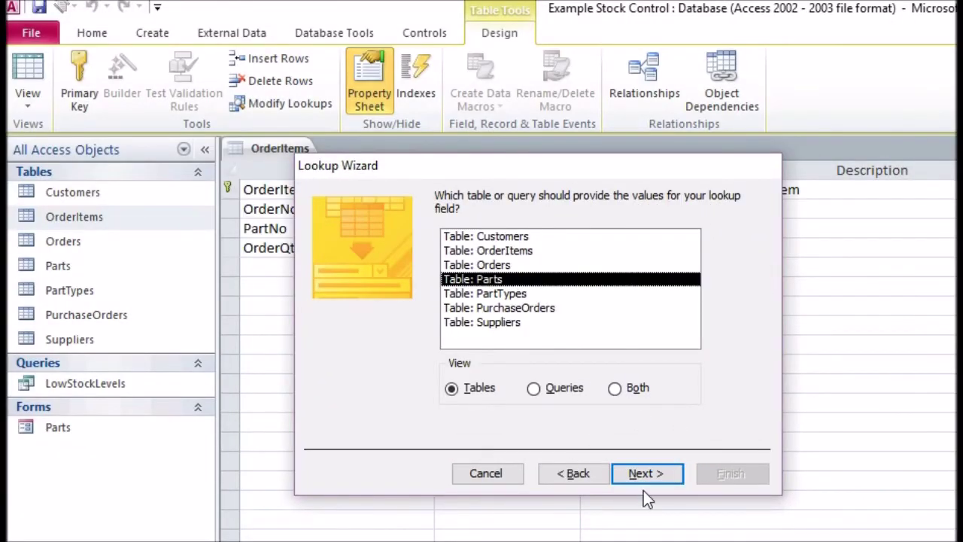
# Base the PartNo lookup on the Parts table and include two of its fields as lookup columns
pyautogui.click(645, 474)
pyautogui.click(504, 340)
pyautogui.click(504, 340)
pyautogui.click(646, 473)
pyautogui.press('Return')
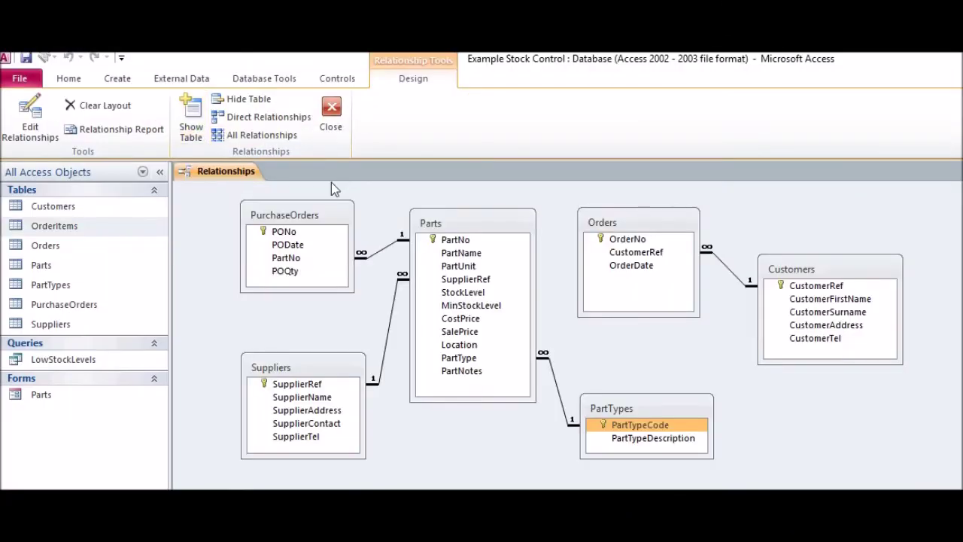
# Add the OrderItems table to the relationships diagram between Parts and Orders, spreading Customers, Orders and Parts apart to make room
pyautogui.moveTo(865, 270); pyautogui.dragTo(956, 270)
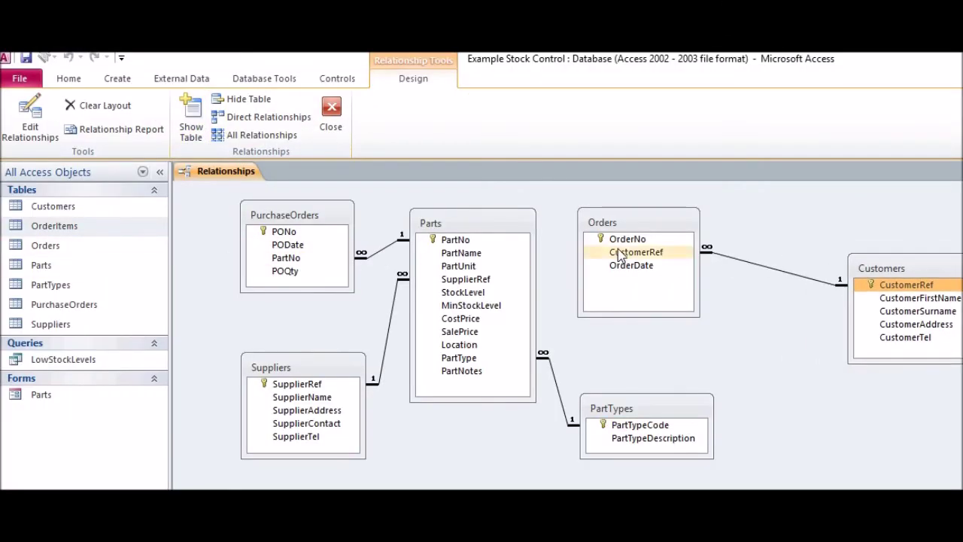
pyautogui.moveTo(645, 226); pyautogui.dragTo(746, 225)
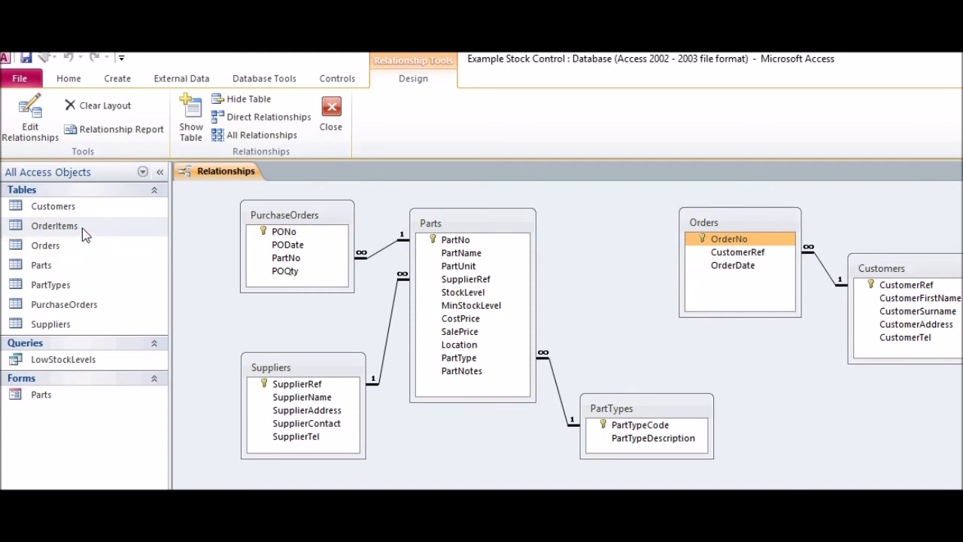
pyautogui.moveTo(82, 228); pyautogui.dragTo(576, 235)
pyautogui.moveTo(460, 221); pyautogui.dragTo(435, 210)
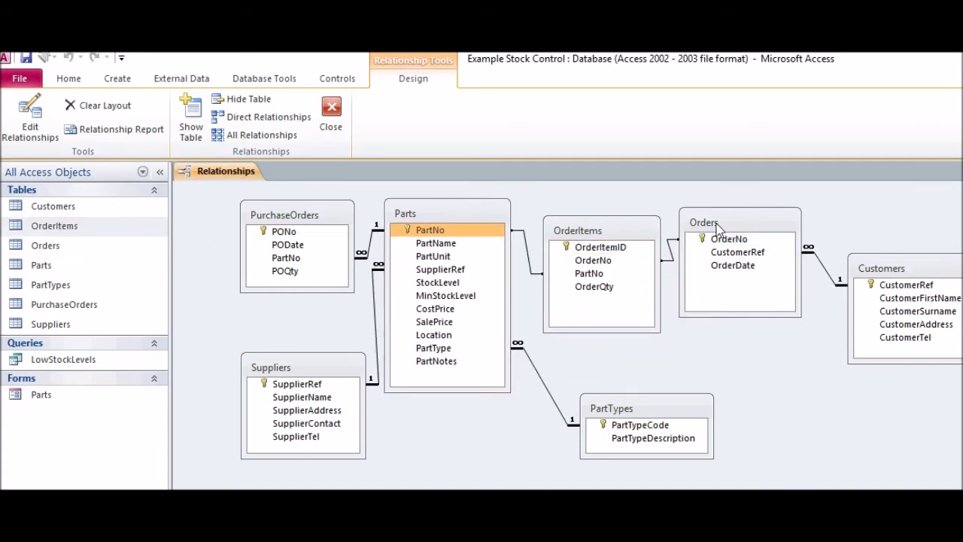
pyautogui.moveTo(720, 226)
pyautogui.mouseDown()
pyautogui.moveTo(741, 221)
pyautogui.moveTo(733, 221)
pyautogui.mouseUp()
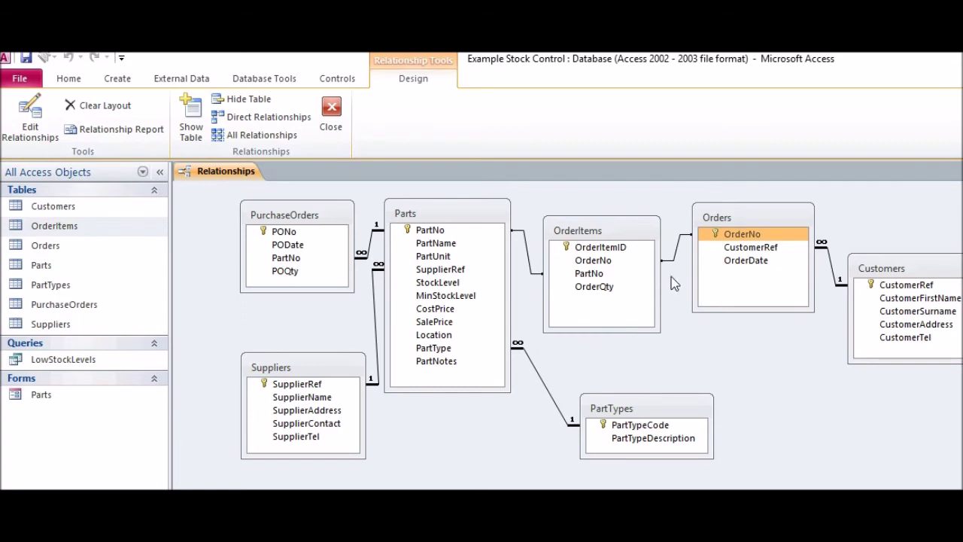
pyautogui.moveTo(613, 248); pyautogui.dragTo(540, 246)
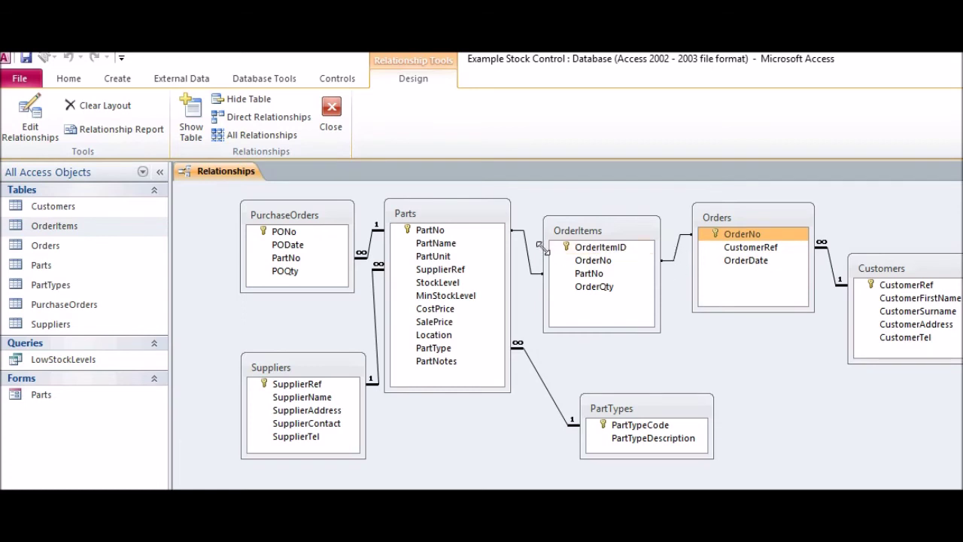
# Enforce referential integrity with cascading updates of related fields on the OrderNo relationship between Orders and OrderItems
pyautogui.doubleClick(677, 248)
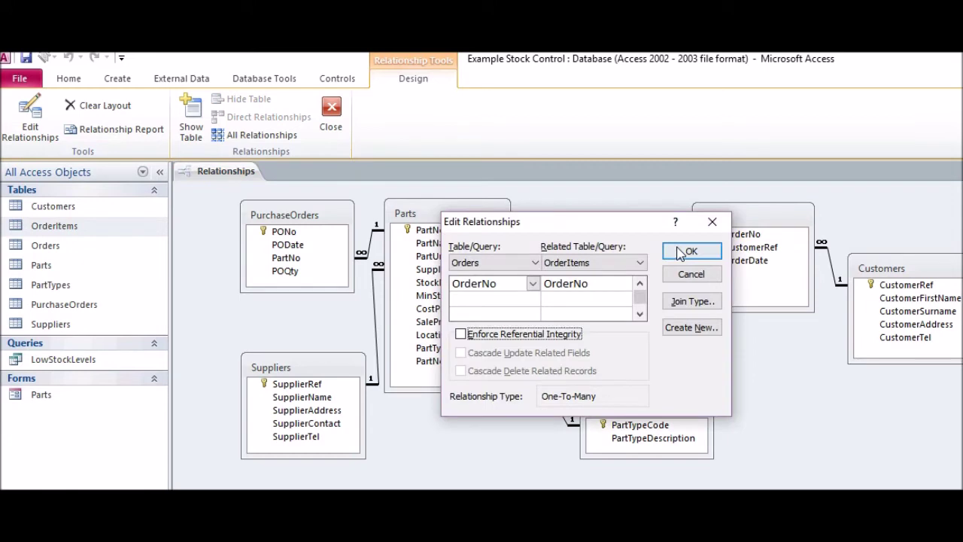
pyautogui.click(461, 334)
pyautogui.click(461, 353)
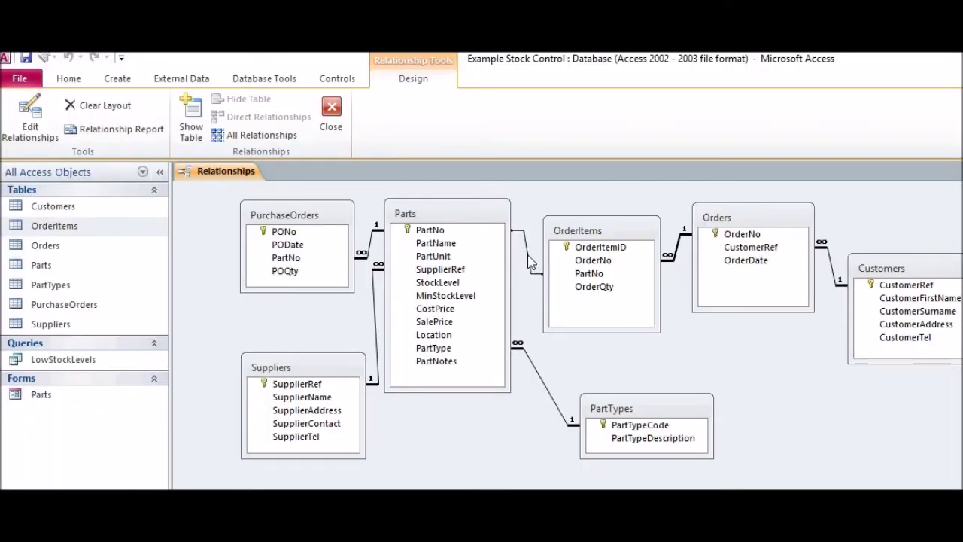
# Enforce referential integrity with cascading updates of related fields on the PartNo relationship between Parts and OrderItems
pyautogui.doubleClick(529, 262)
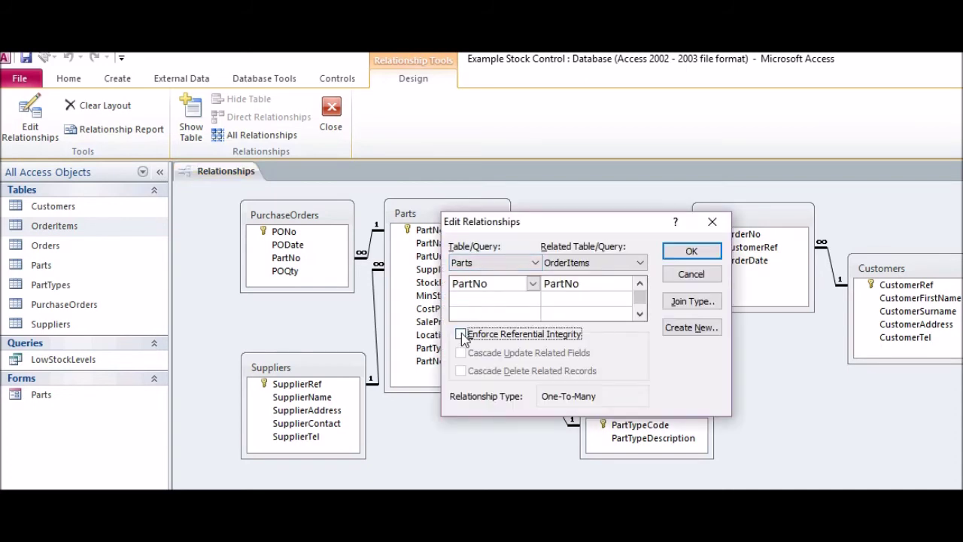
pyautogui.click(460, 334)
pyautogui.click(460, 352)
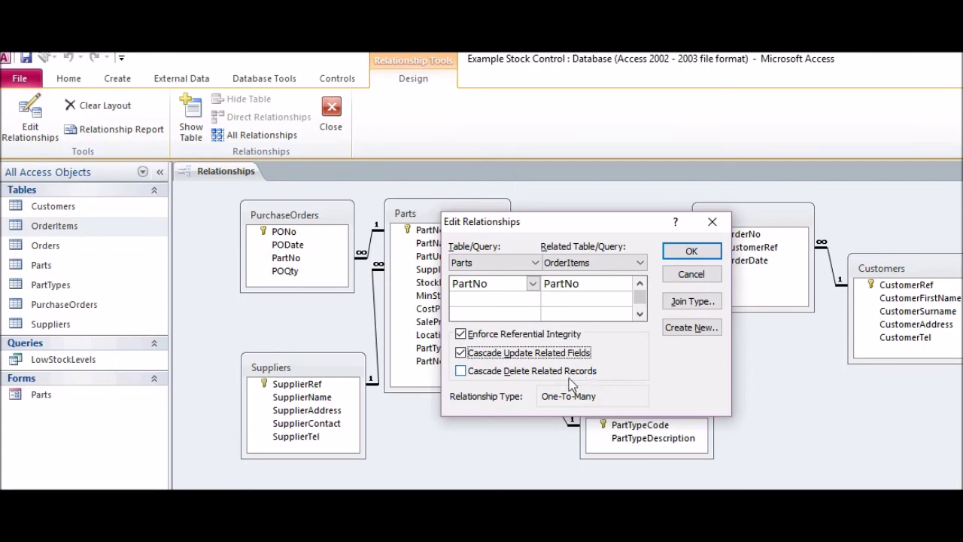
pyautogui.click(692, 251)
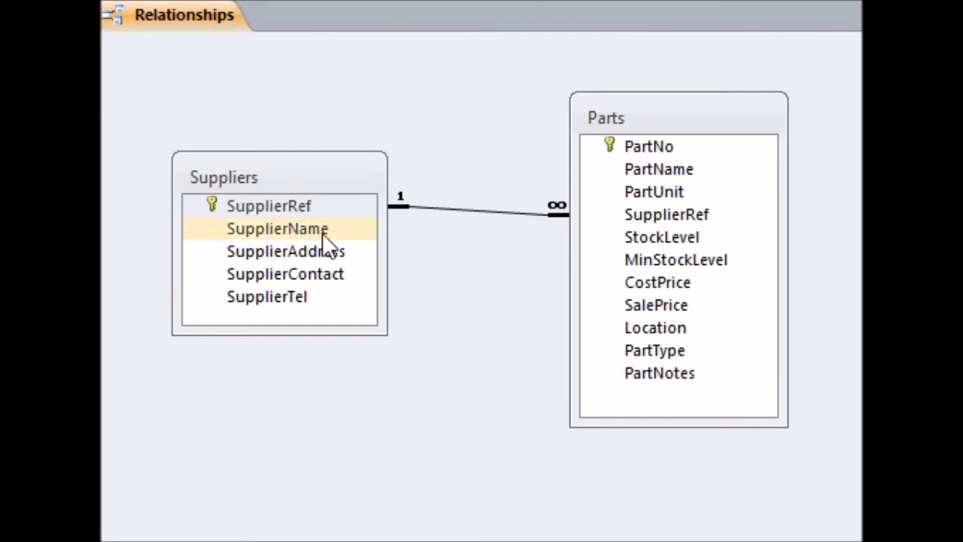
pyautogui.click(370, 205)
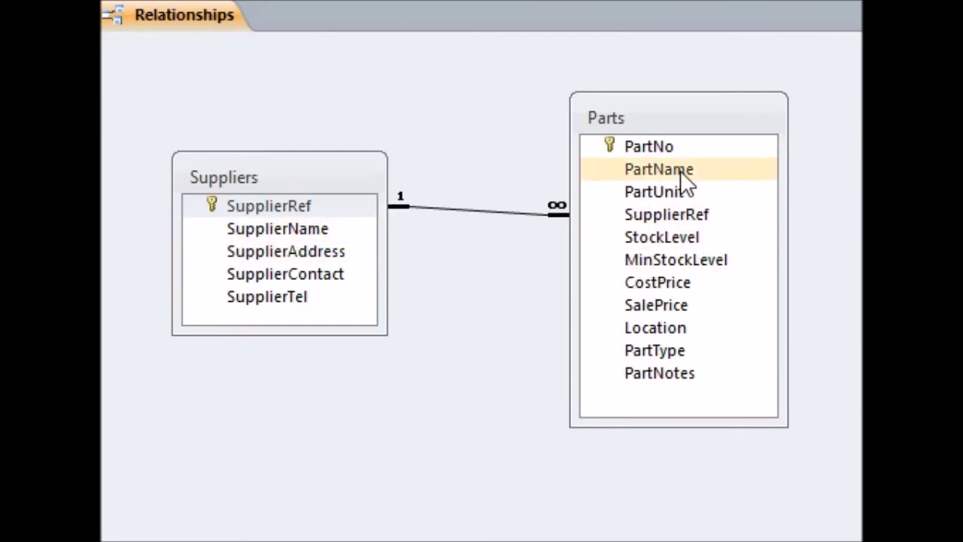